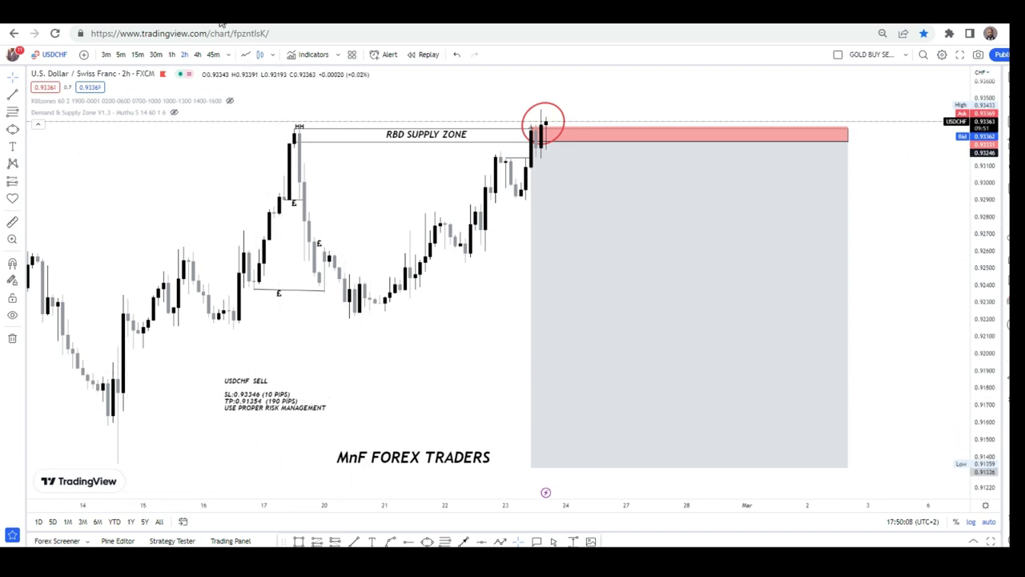
# View USDCHF on 4-hour candles, framing the supply zone and SELL note, then switch to 1-hour.
pyautogui.click(197, 53)
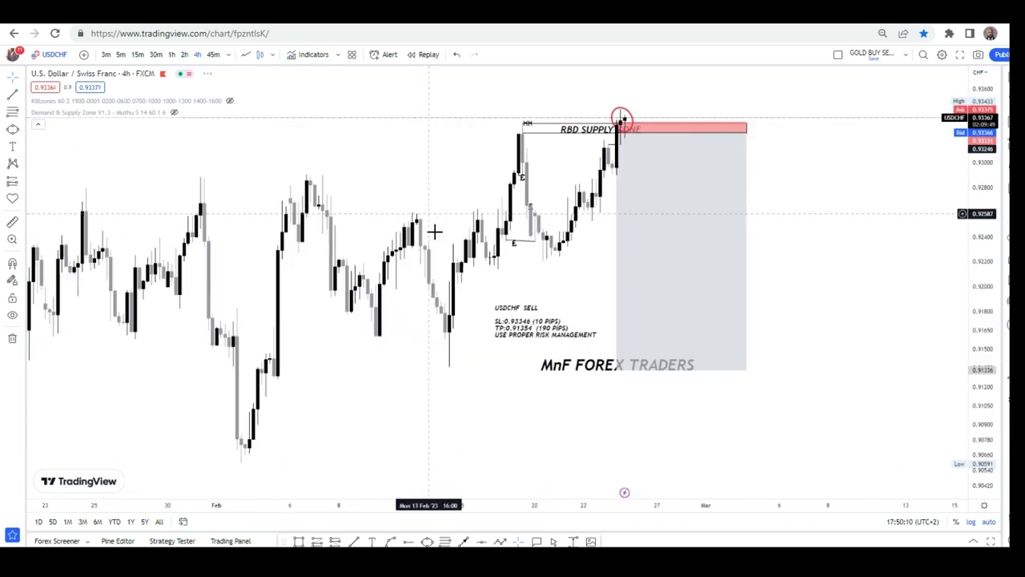
pyautogui.scroll(-10, 433, 231)
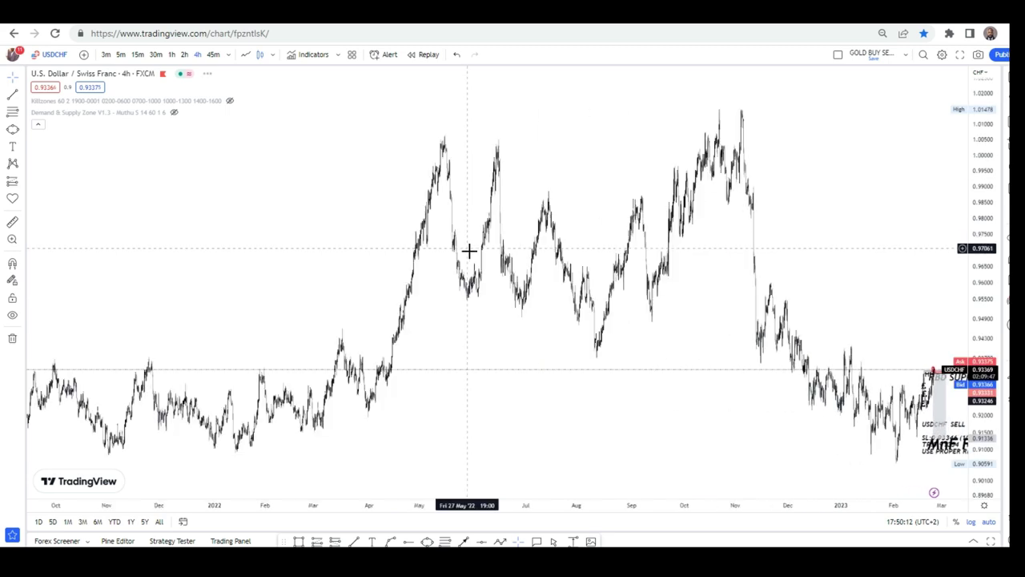
pyautogui.scroll(10, 504, 307)
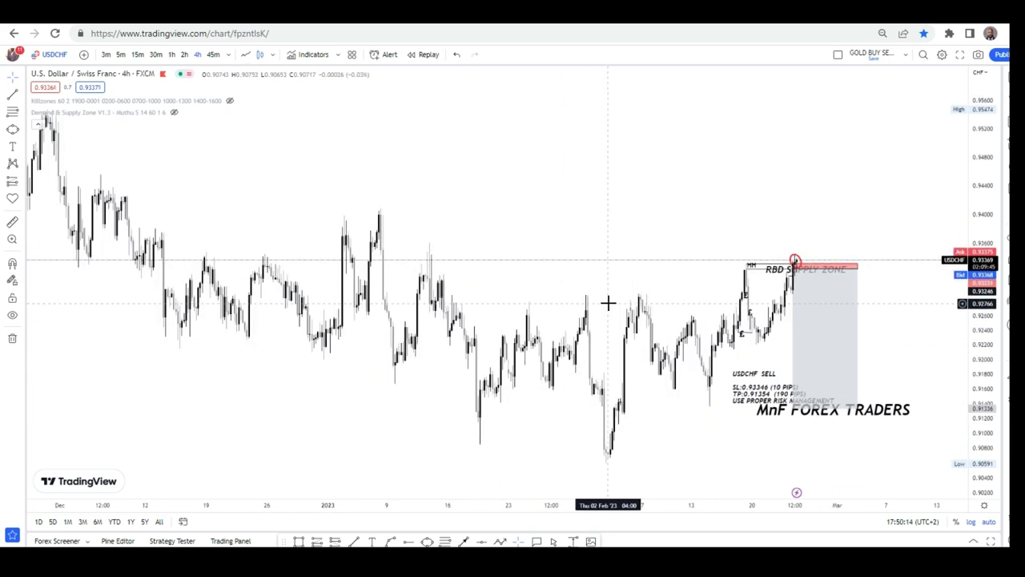
pyautogui.scroll(-3, 609, 303)
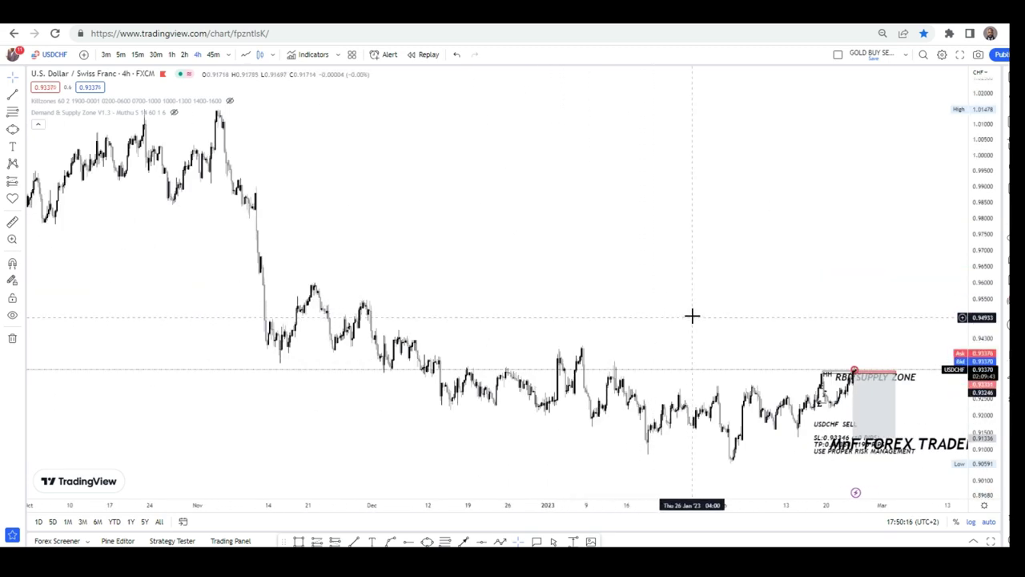
pyautogui.scroll(8, 692, 315)
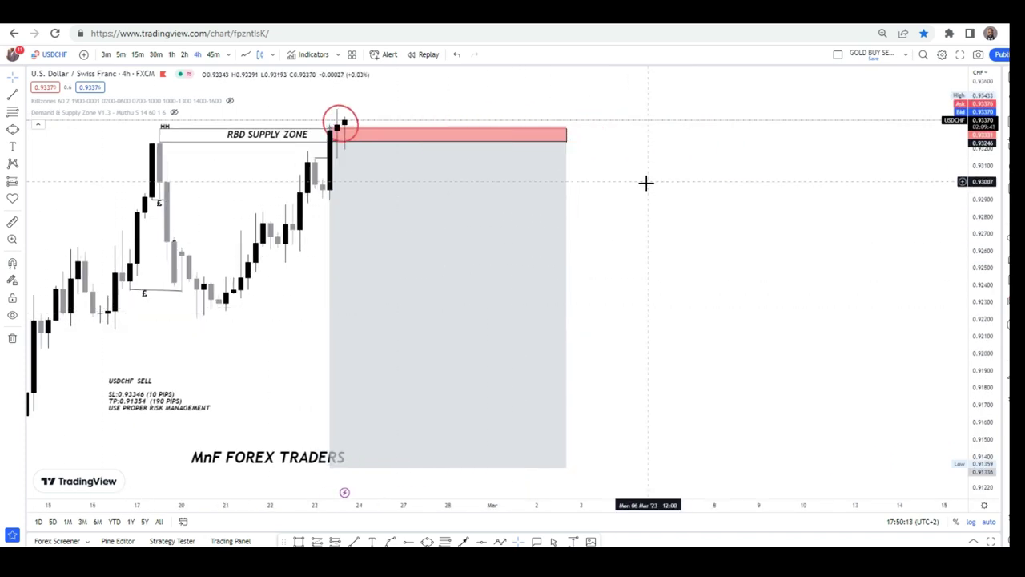
pyautogui.moveTo(646, 182); pyautogui.dragTo(767, 167)
pyautogui.scroll(3, 188, 321)
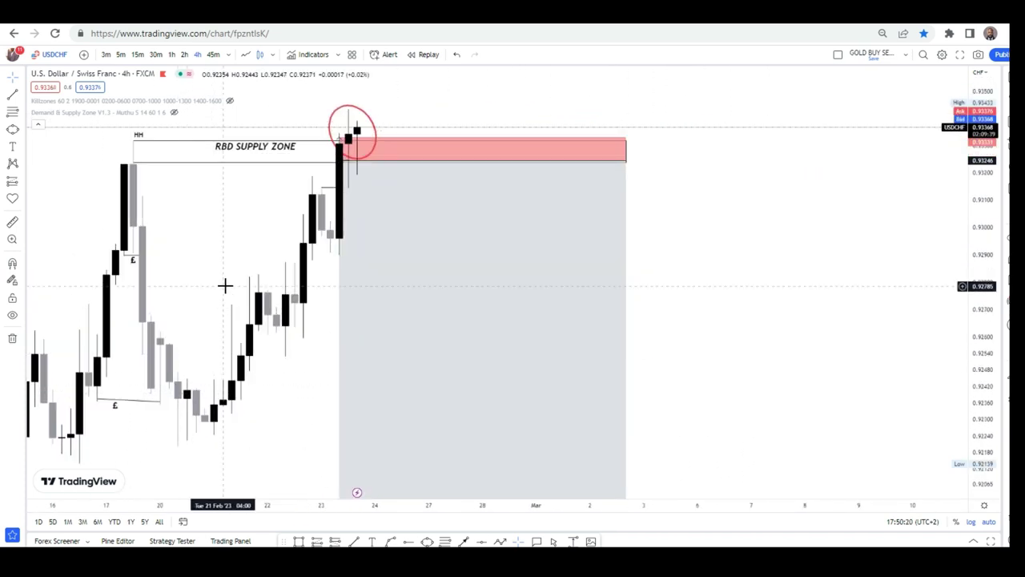
pyautogui.moveTo(225, 285); pyautogui.dragTo(419, 344)
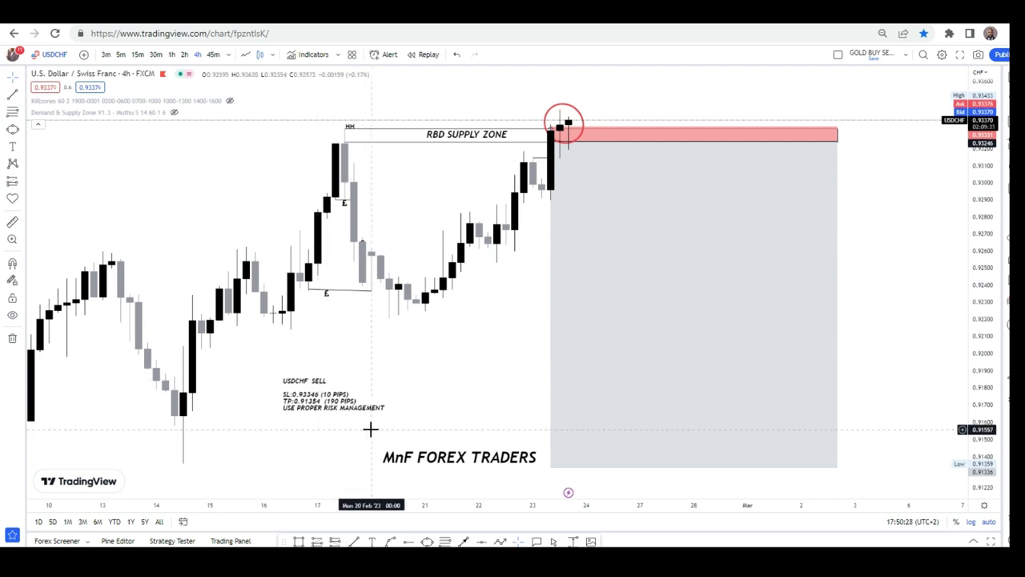
pyautogui.click(172, 54)
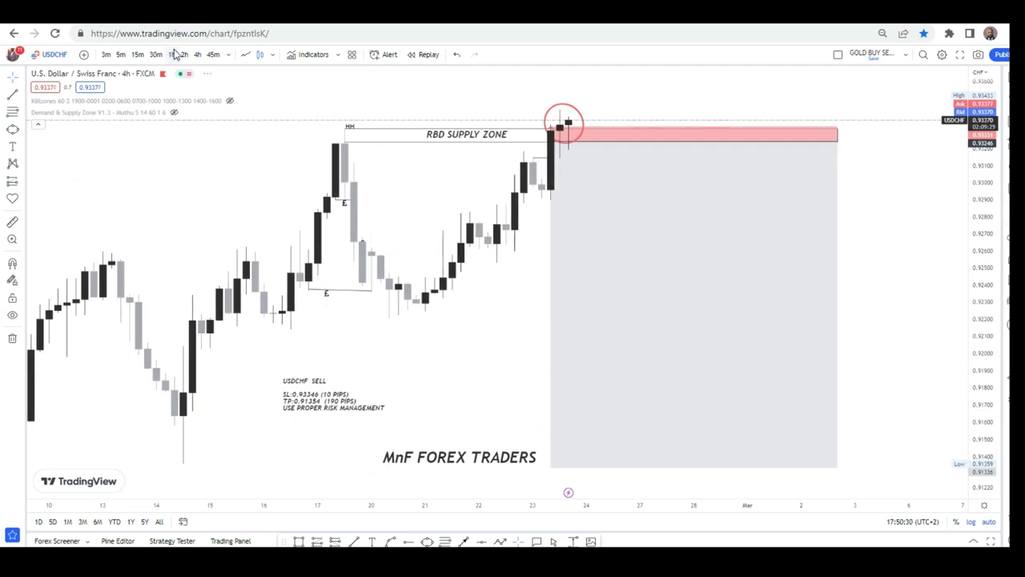
# Switch USDCHF to 15-minute candles and inspect the setup, shifting the view slightly left.
pyautogui.scroll(-5, 414, 220)
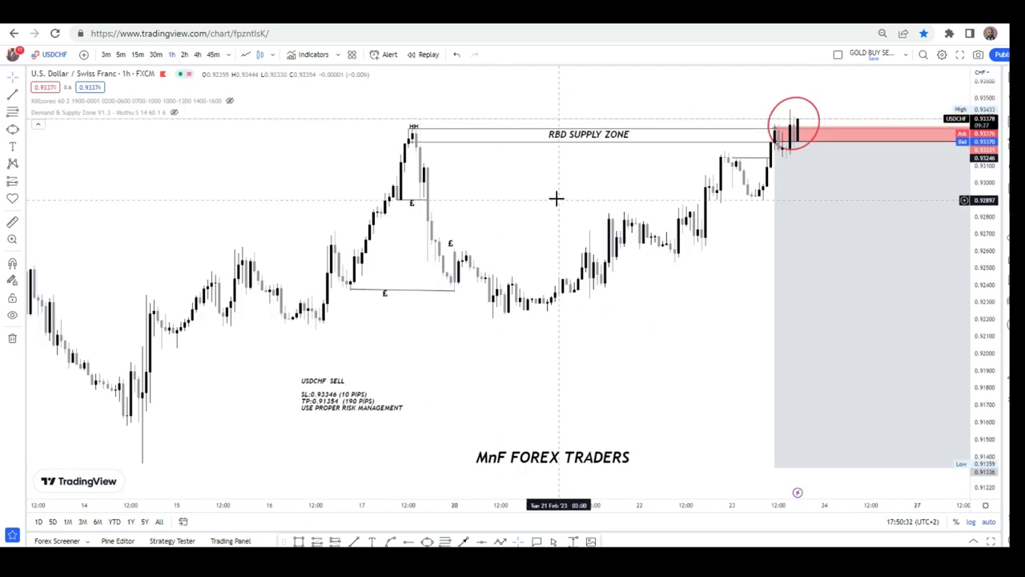
pyautogui.scroll(3, 335, 211)
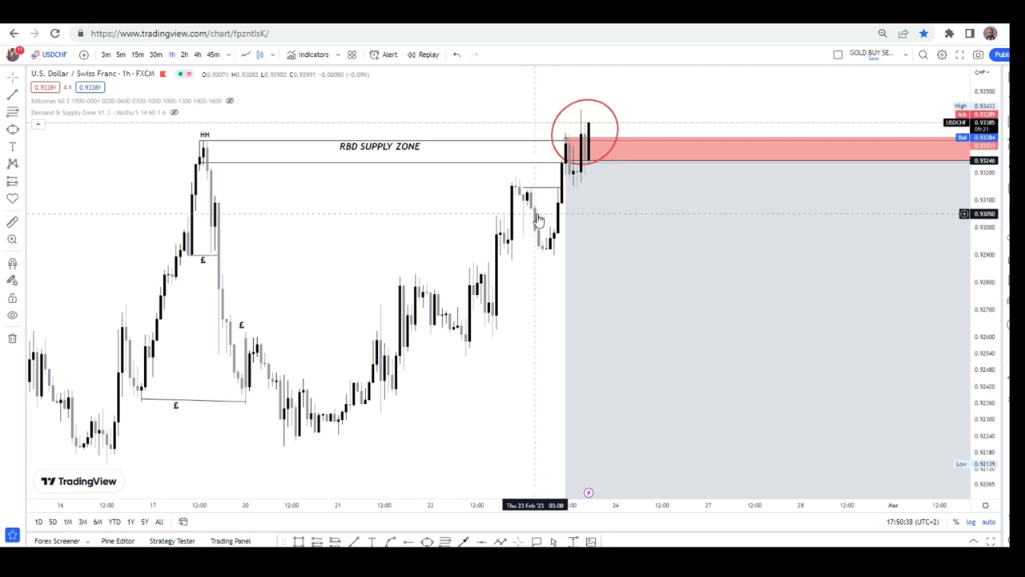
pyautogui.scroll(-1, 537, 227)
pyautogui.scroll(1, 397, 275)
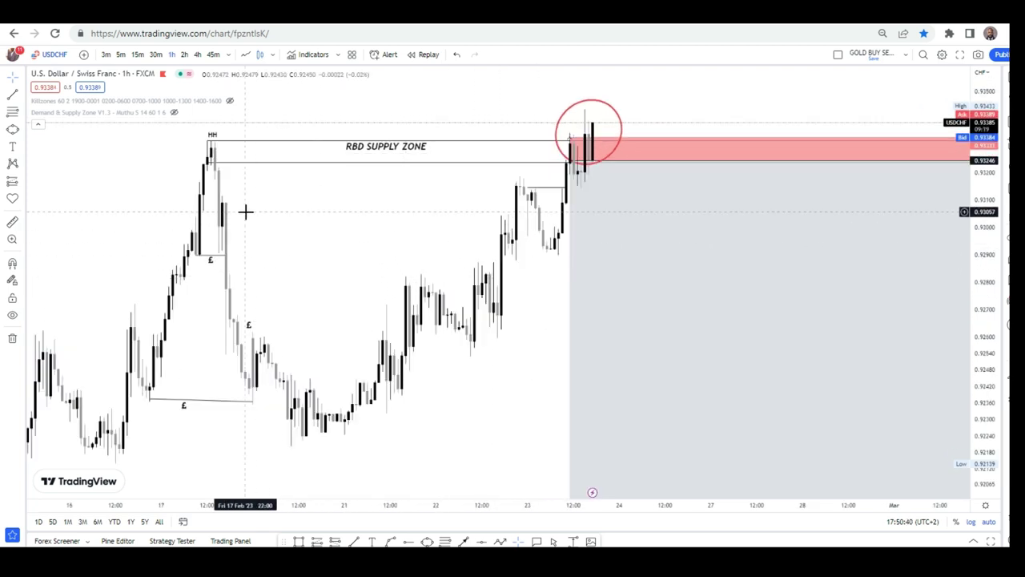
pyautogui.click(137, 54)
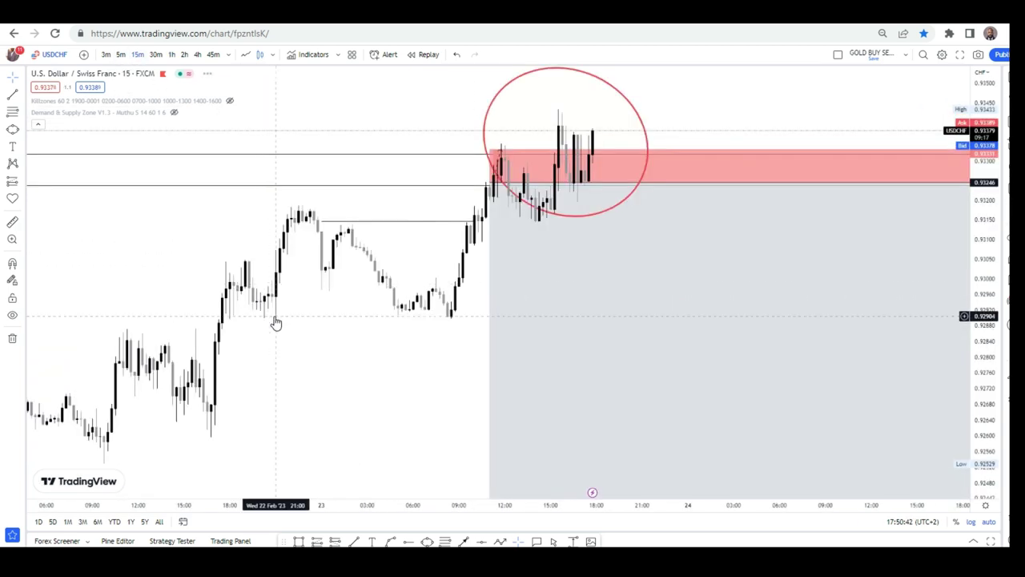
pyautogui.scroll(-3, 290, 374)
pyautogui.scroll(2, 377, 329)
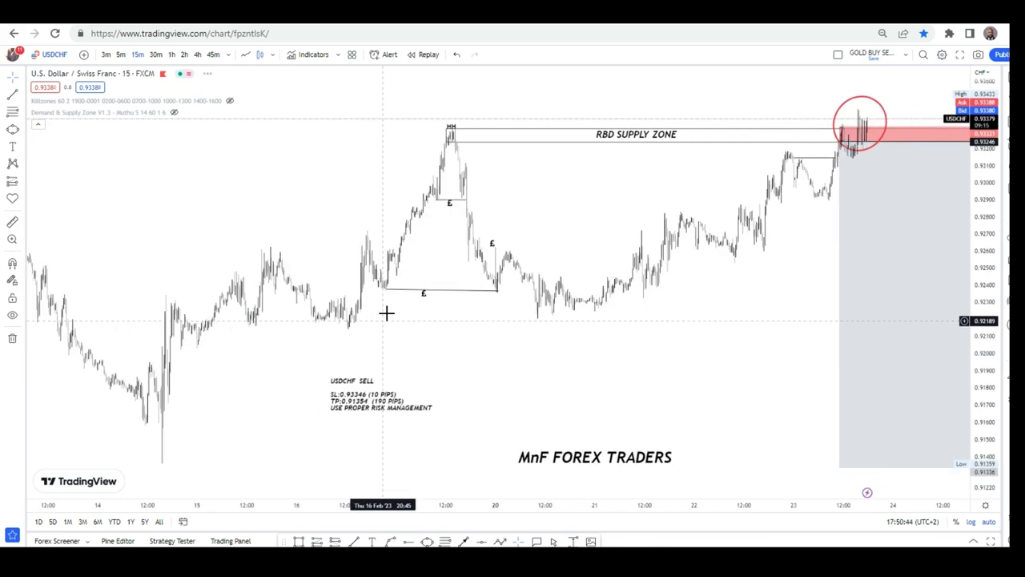
pyautogui.scroll(-2, 669, 284)
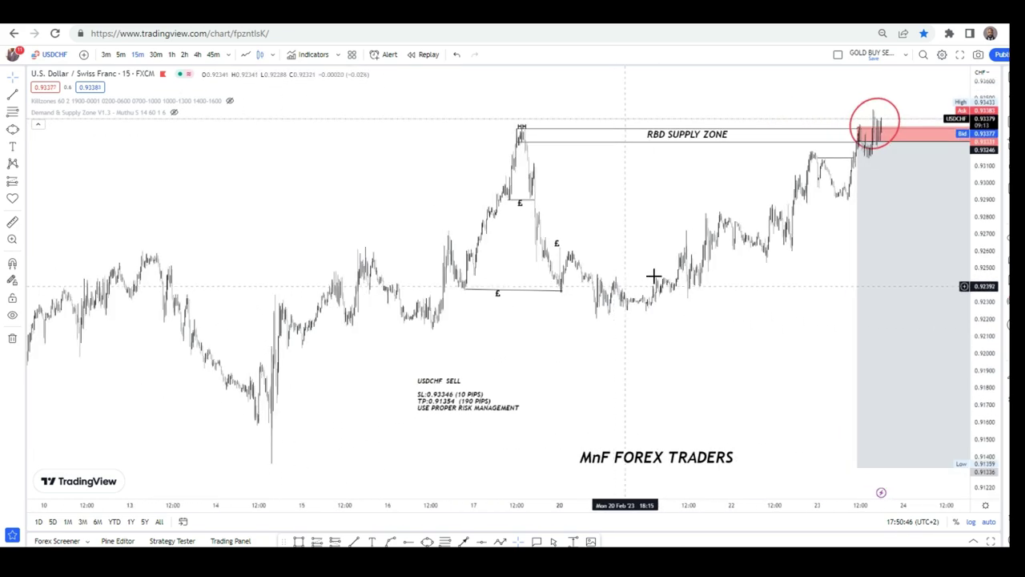
pyautogui.moveTo(613, 248); pyautogui.dragTo(588, 245)
# Return to 1-hour candles and pan so the whole USDCHF setup is in view.
pyautogui.click(171, 54)
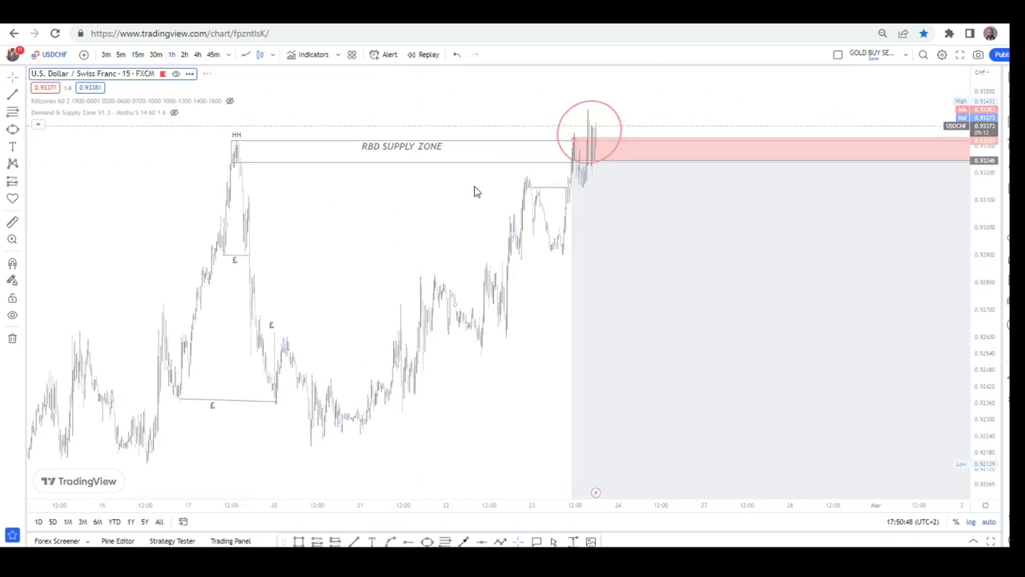
pyautogui.scroll(4, 497, 288)
pyautogui.hscroll(-5, 512, 169)
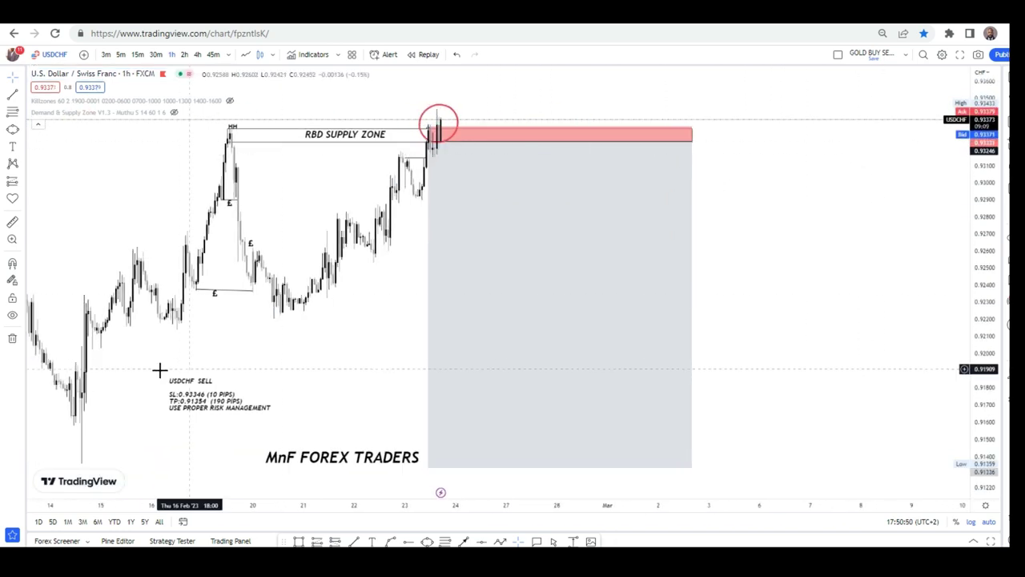
pyautogui.scroll(1, 297, 282)
pyautogui.moveTo(297, 282); pyautogui.dragTo(464, 301)
pyautogui.hotkey('alt', 'Tab')
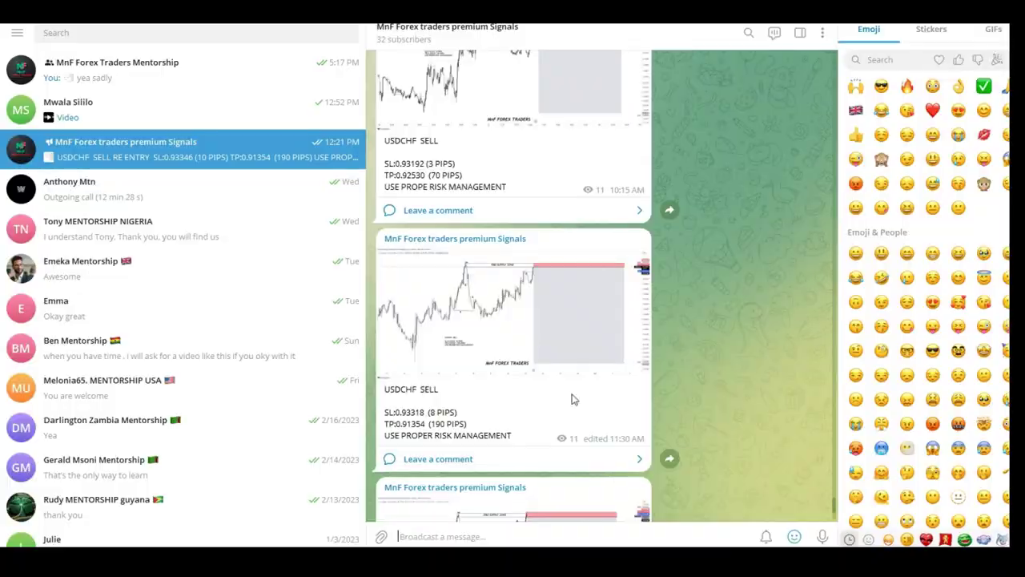
pyautogui.click(540, 334)
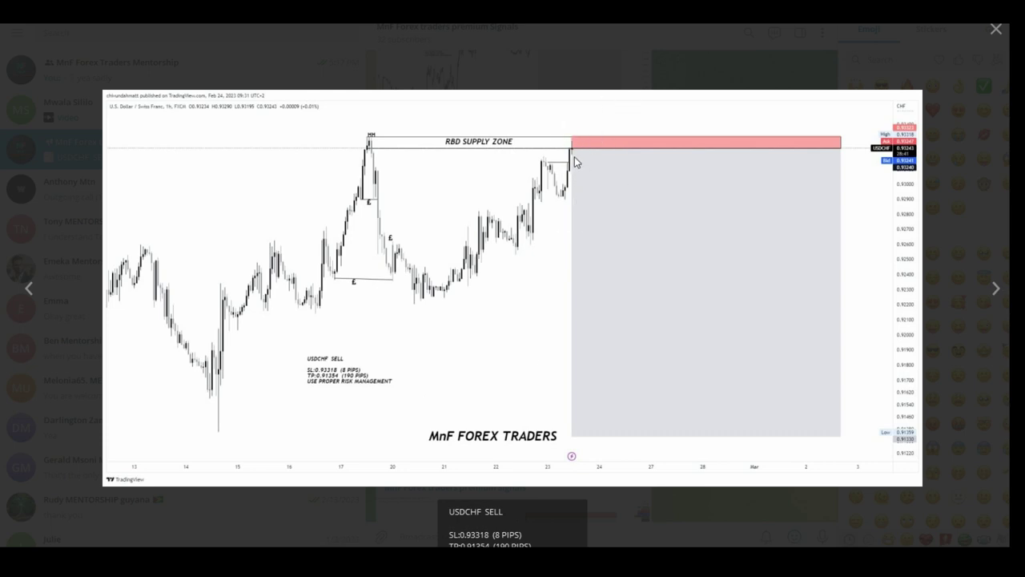
pyautogui.press('Escape')
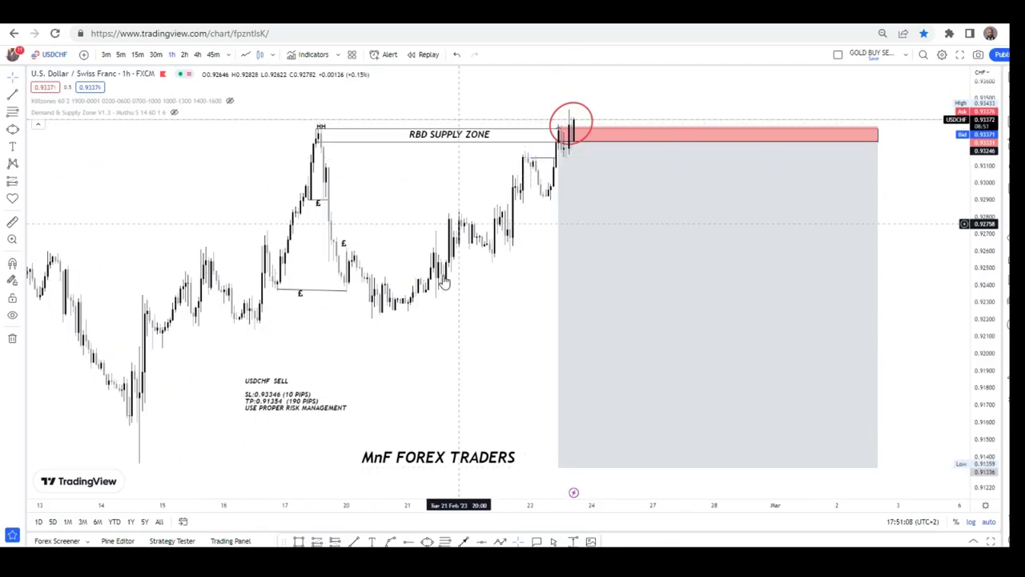
pyautogui.scroll(-3, 491, 330)
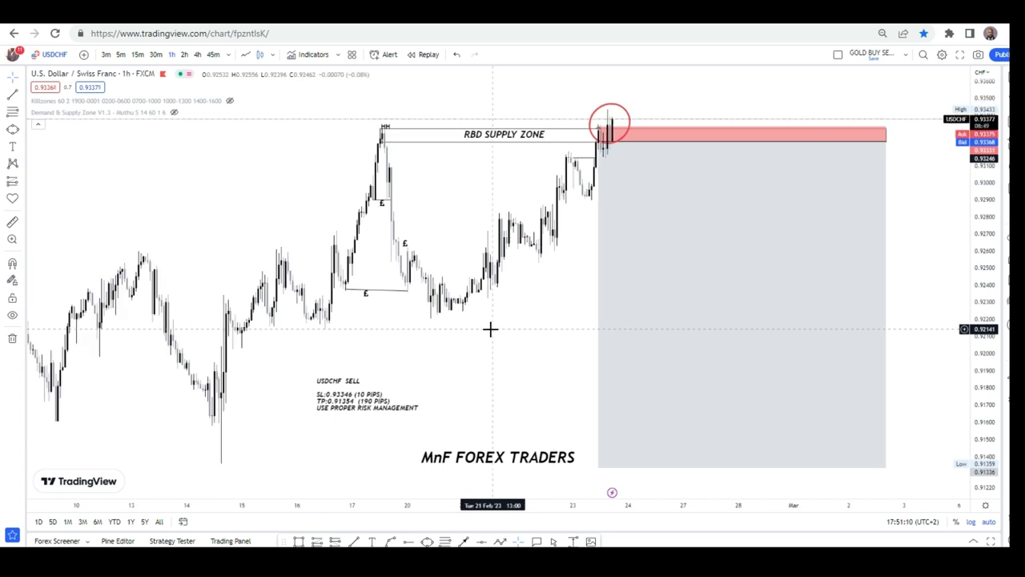
pyautogui.scroll(1, 481, 355)
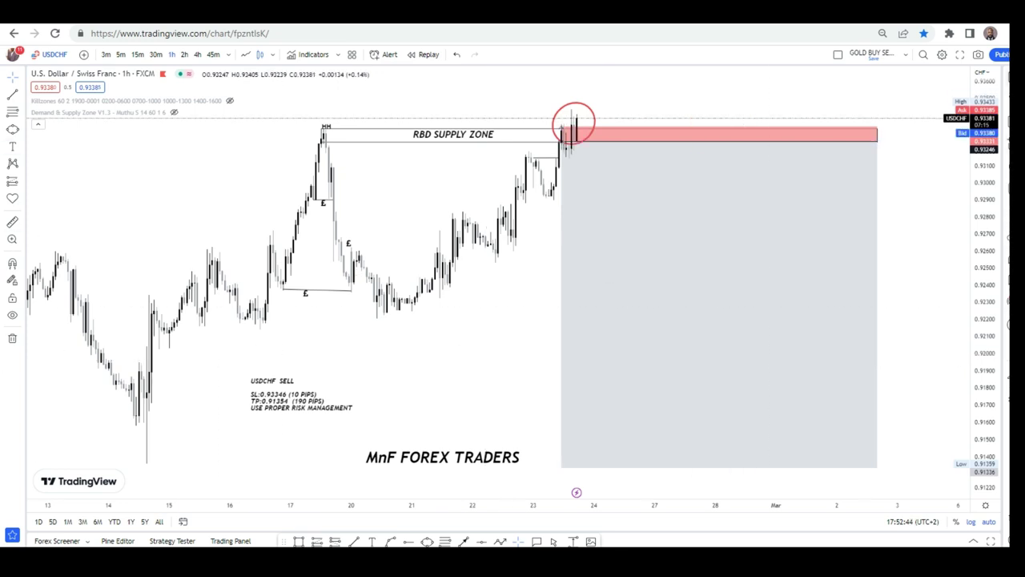
# Load EURCAD from the watchlist and frame its supply zone and sell note.
pyautogui.click(1008, 79)
pyautogui.click(887, 146)
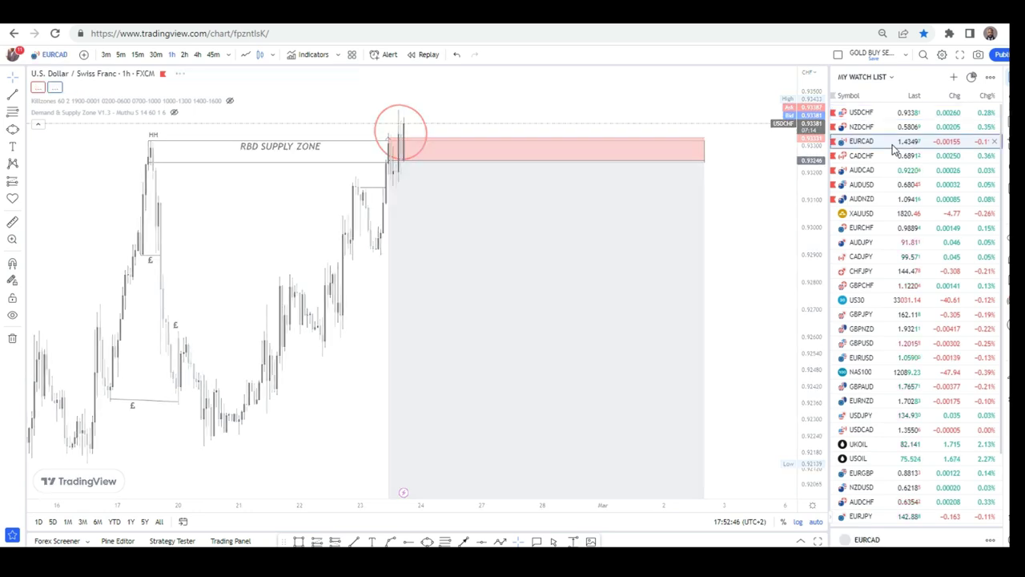
pyautogui.moveTo(403, 385); pyautogui.dragTo(436, 366)
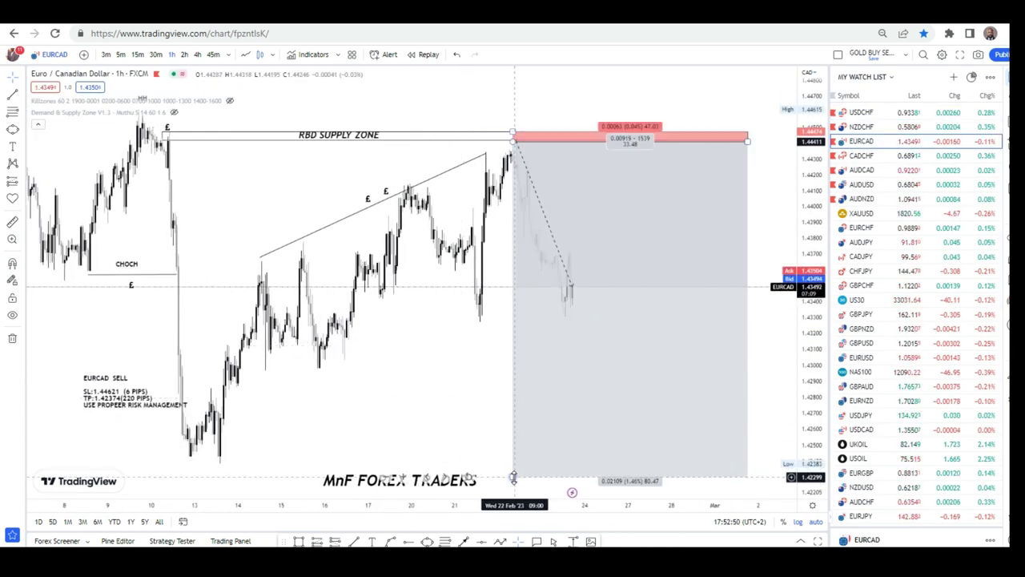
# Raise the EURCAD short position's target edge slightly.
pyautogui.moveTo(512, 476); pyautogui.dragTo(551, 429)
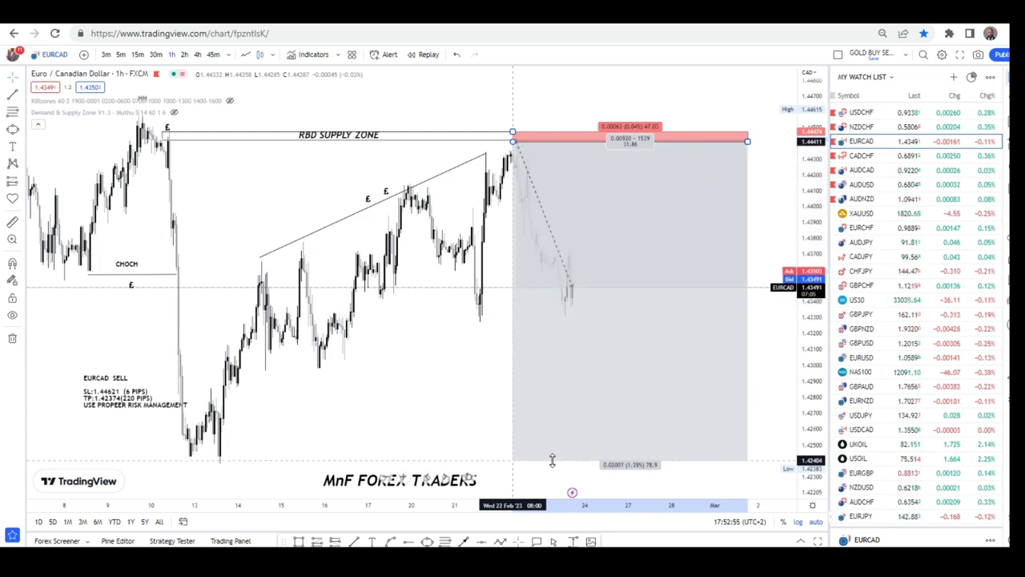
pyautogui.click(552, 460)
pyautogui.click(476, 415)
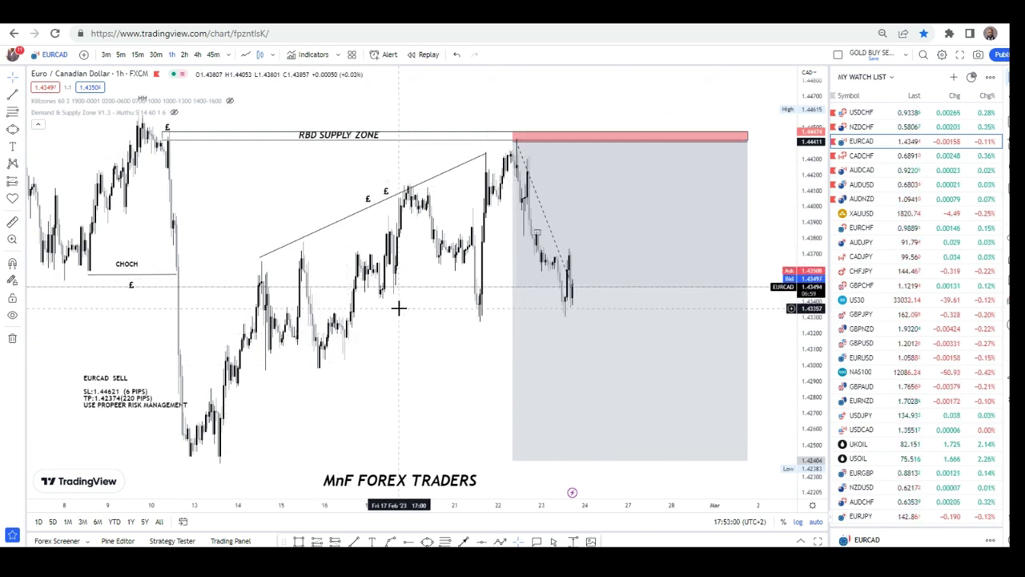
# Switch the chart to CADCHF on the 4h timeframe.
pyautogui.click(897, 157)
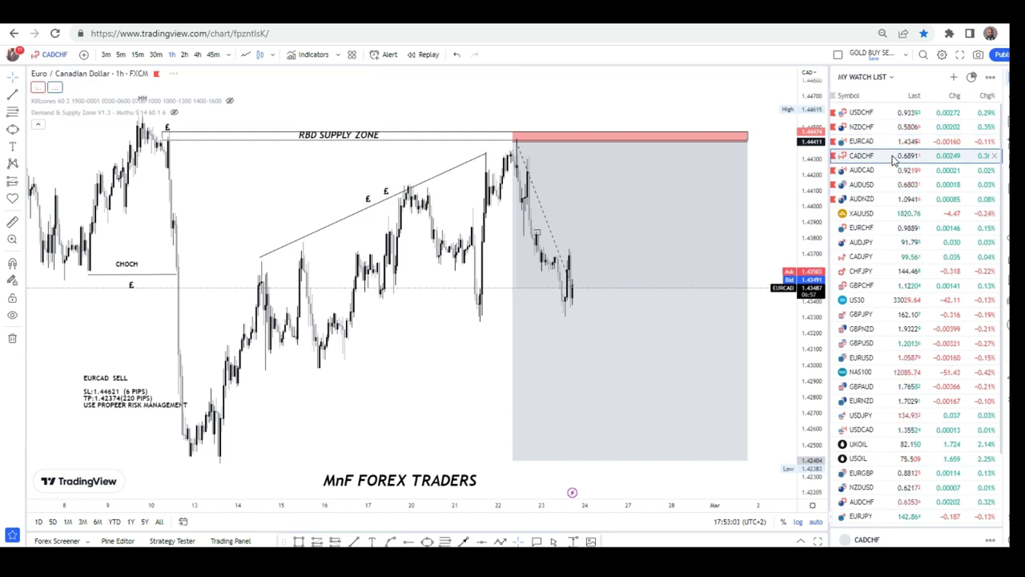
pyautogui.scroll(-5, 133, 161)
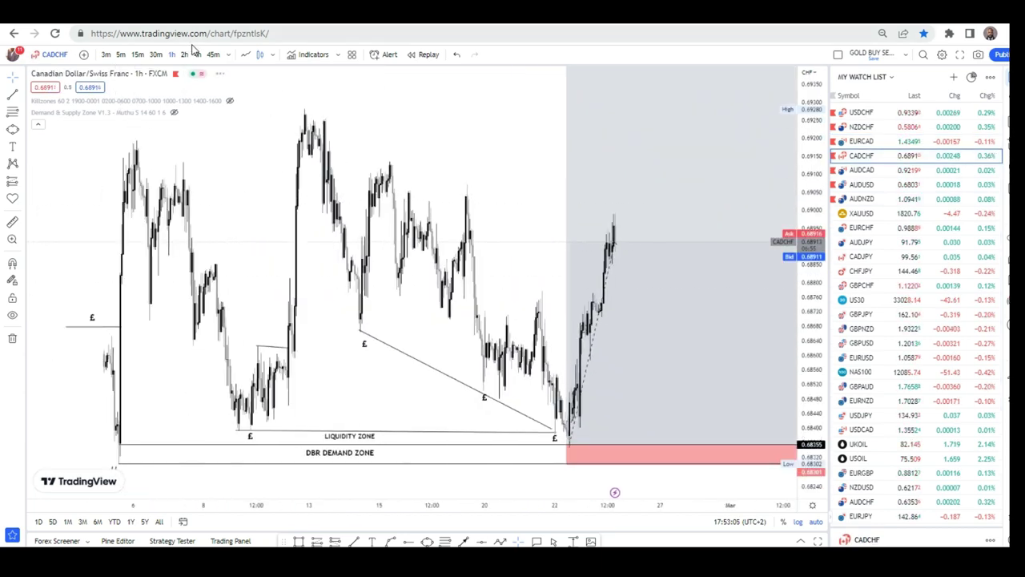
pyautogui.write('4h')
pyautogui.press('Return')
# Pull the CADCHF long position's target down to just above current price.
pyautogui.scroll(5, 448, 267)
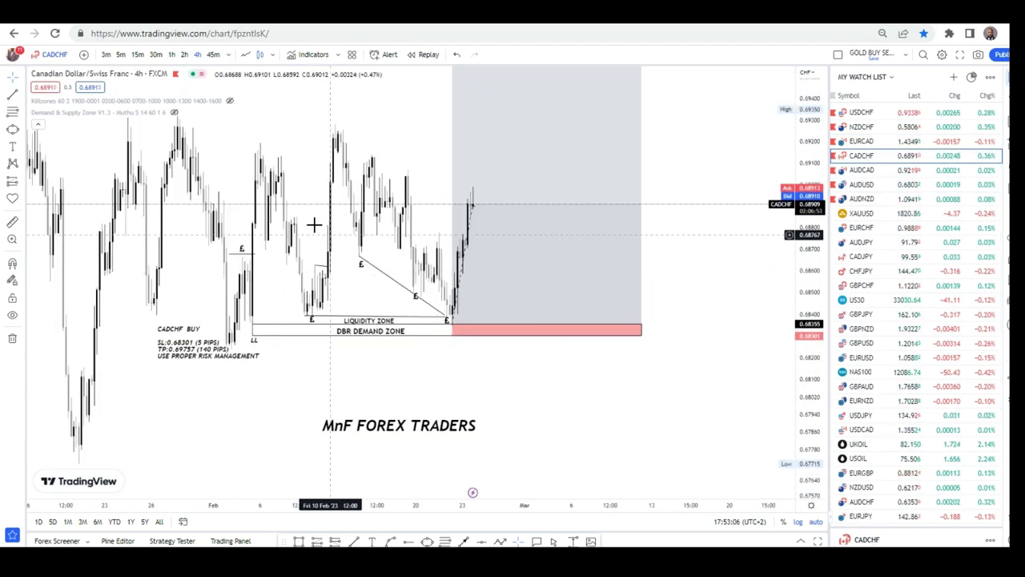
pyautogui.scroll(-3, 348, 178)
pyautogui.scroll(-3, 505, 179)
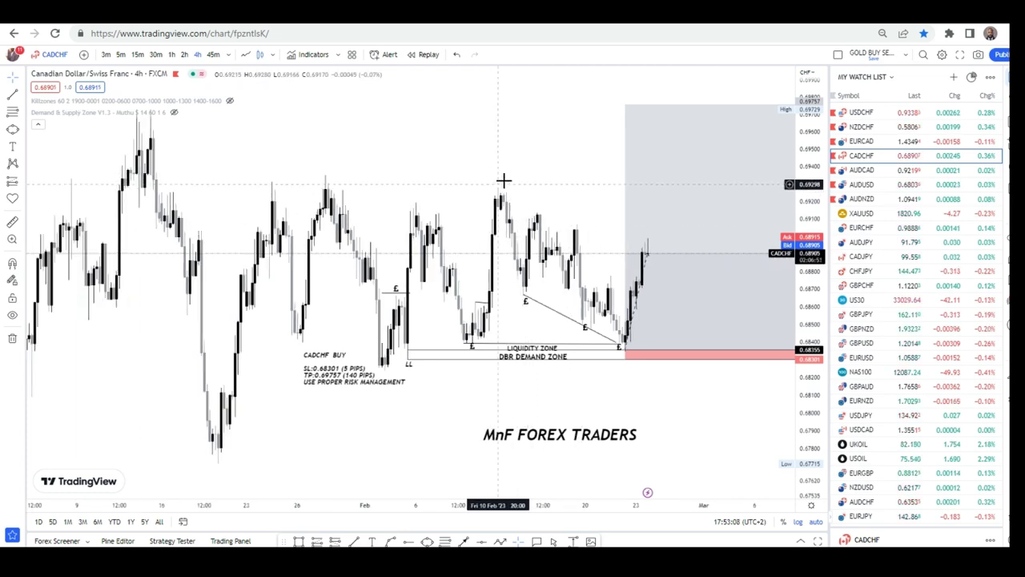
pyautogui.click(528, 102)
pyautogui.moveTo(529, 103); pyautogui.dragTo(529, 237)
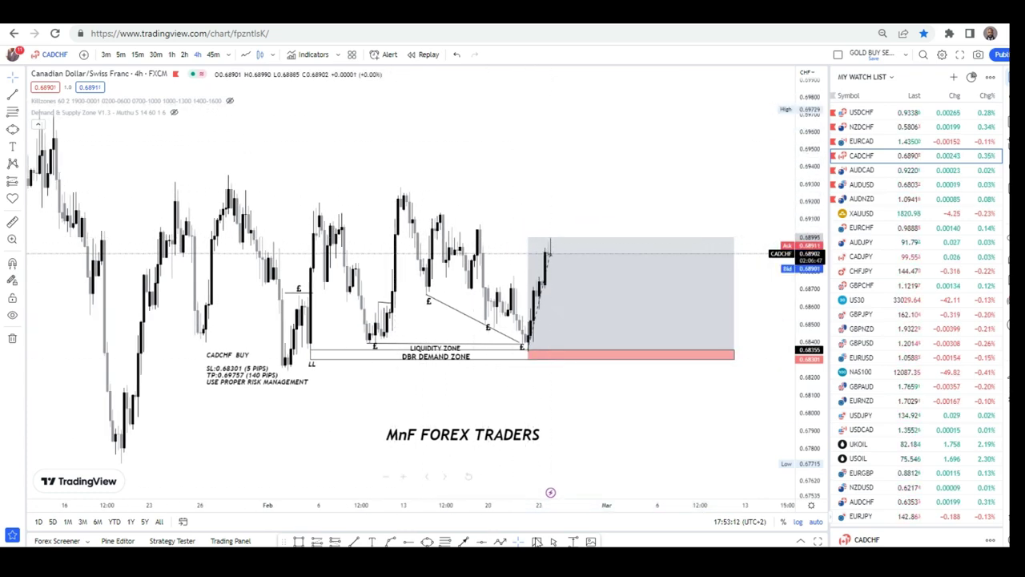
# In Telegram, view the CADCHF signal chart image full-size, then close it.
pyautogui.hotkey('alt', 'Tab')
pyautogui.scroll(5, 582, 358)
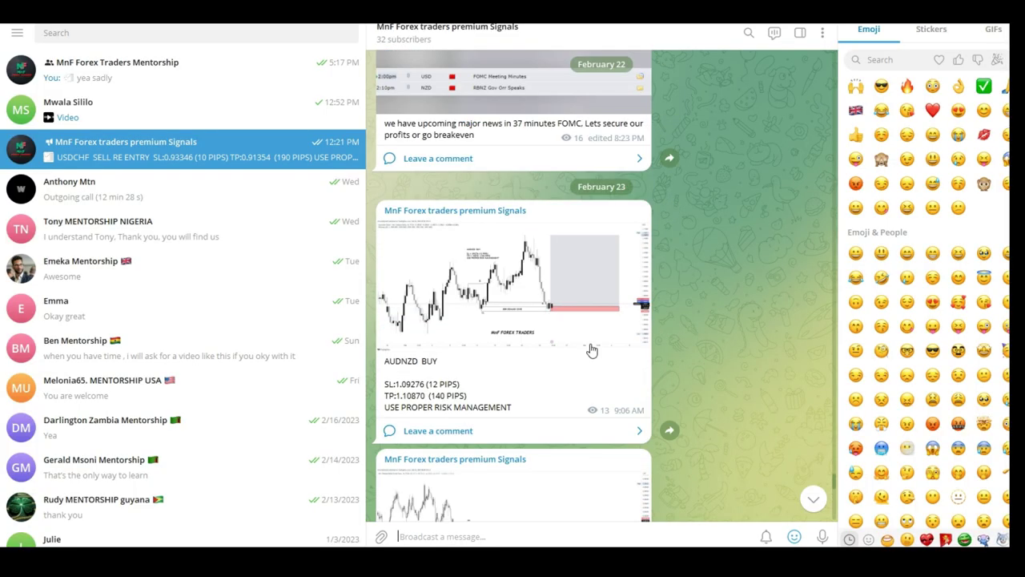
pyautogui.click(570, 313)
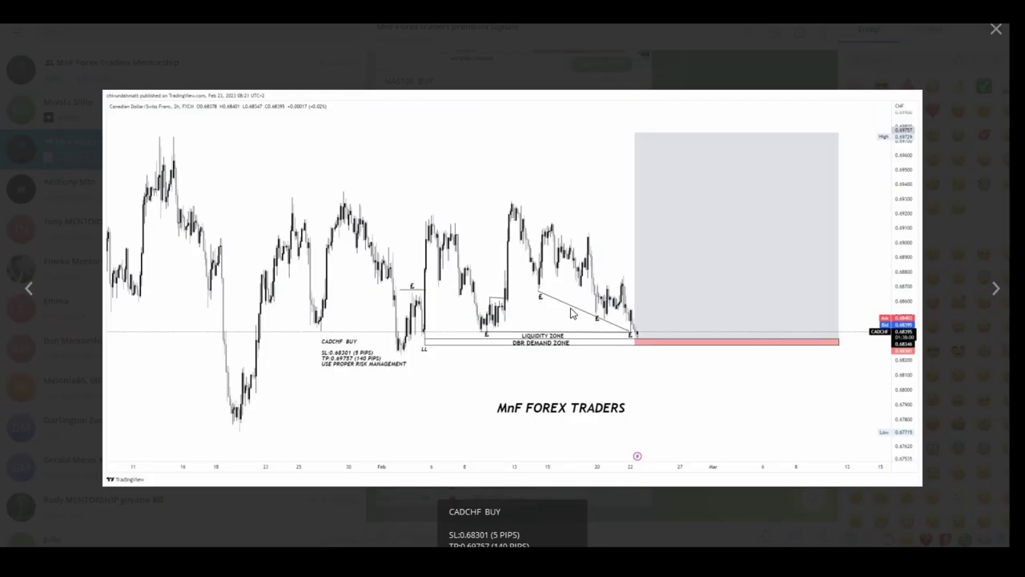
pyautogui.click(464, 182)
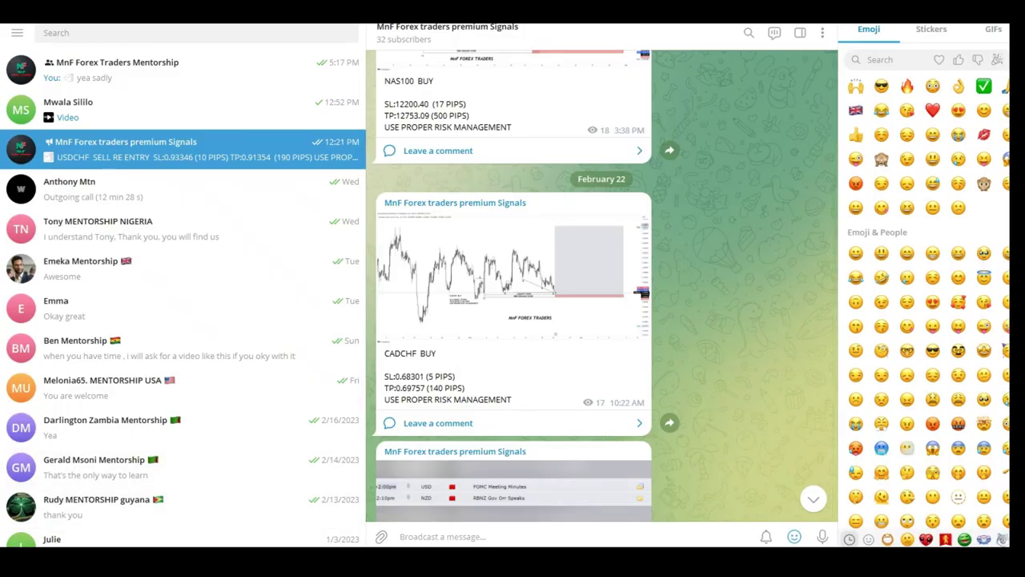
# Hide the watchlist and reframe the CADCHF chart, then return to the Telegram CADCHF BUY post.
pyautogui.click(211, 518)
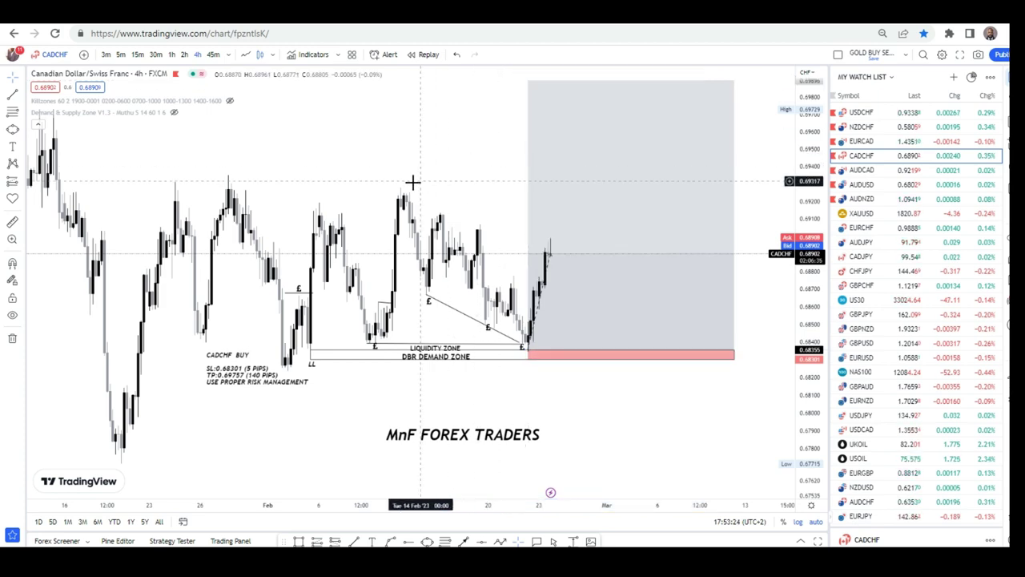
pyautogui.click(1008, 77)
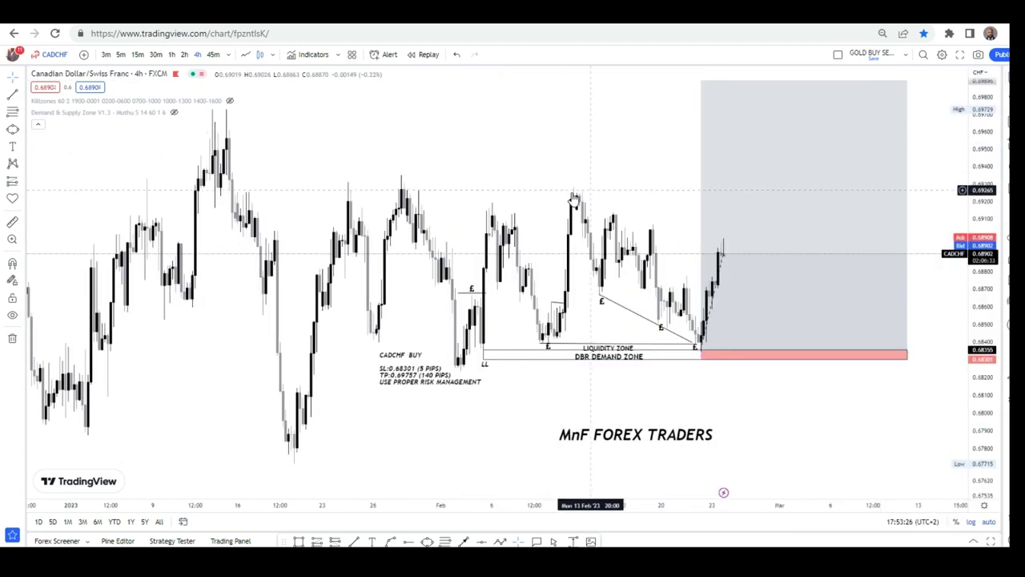
pyautogui.moveTo(546, 193); pyautogui.dragTo(475, 187)
pyautogui.scroll(2, 480, 181)
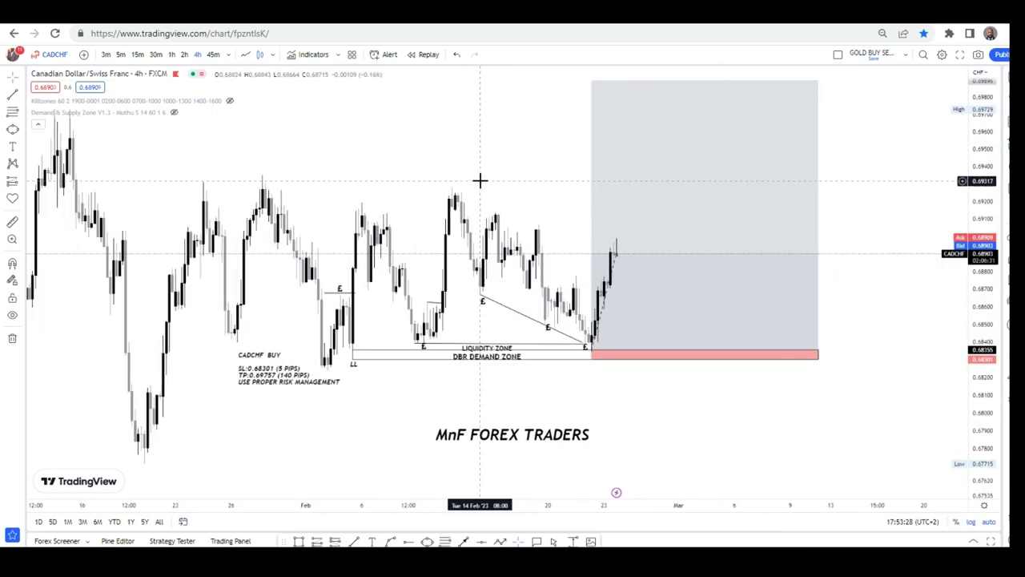
pyautogui.hotkey('alt', 'Tab')
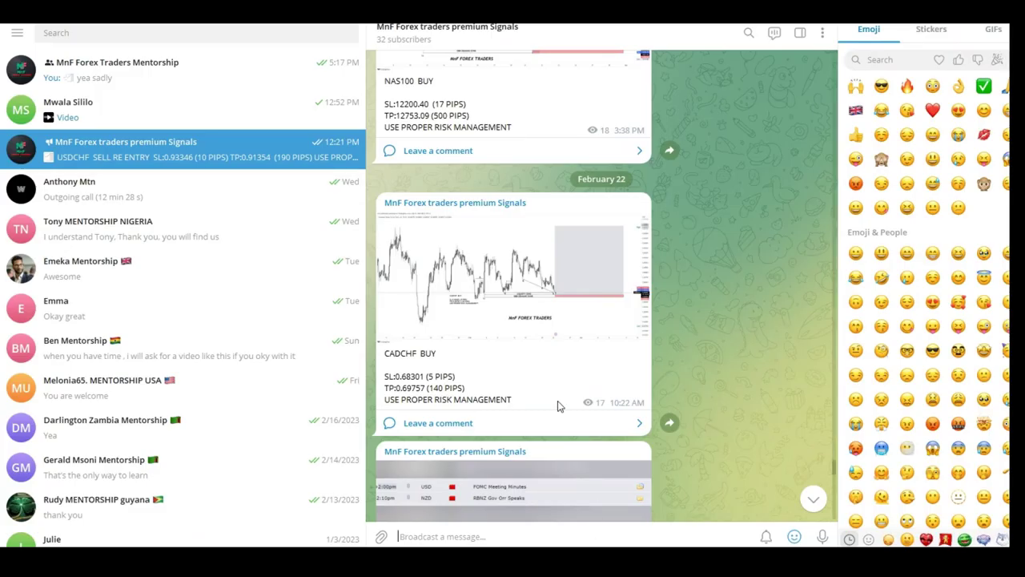
# View the NZDCHF SELL signal chart full-size, then go back to TradingView's CADCHF chart.
pyautogui.scroll(-10, 558, 406)
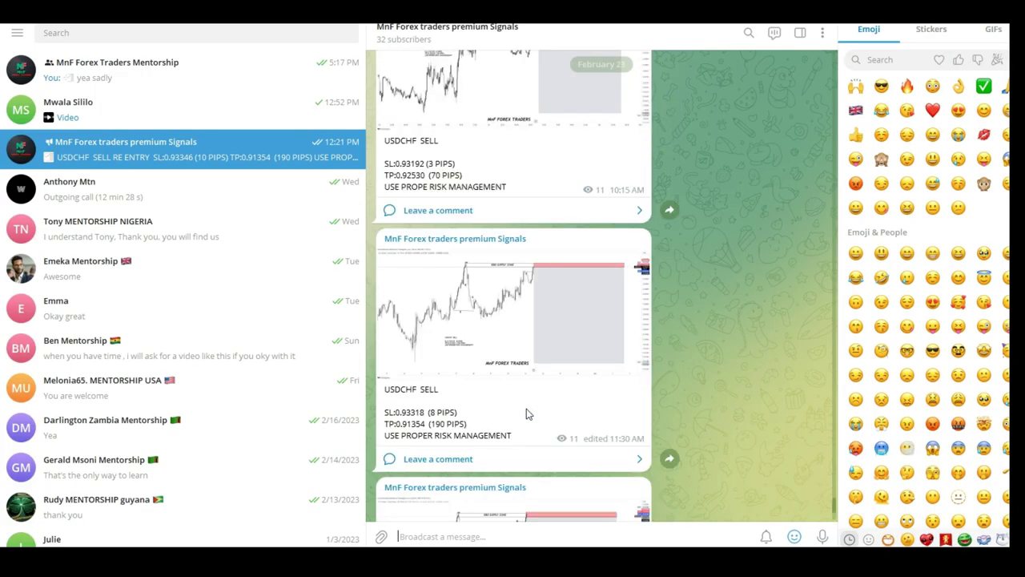
pyautogui.scroll(4, 526, 414)
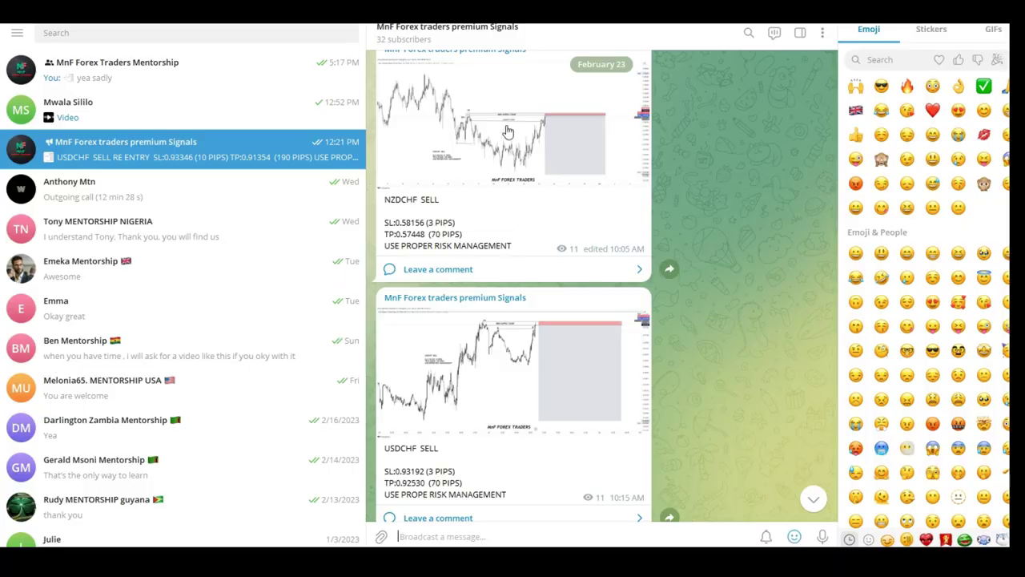
pyautogui.click(508, 131)
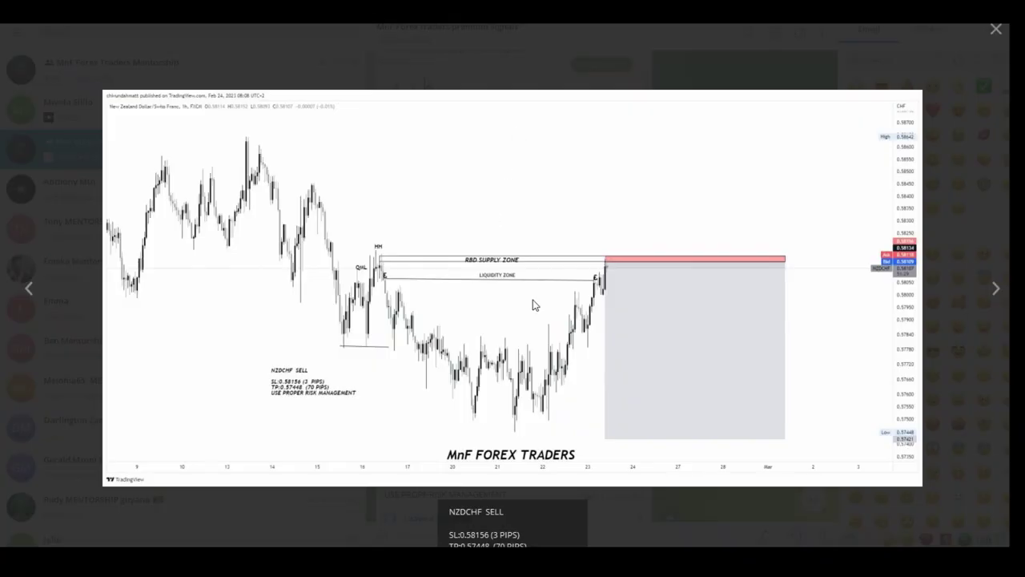
pyautogui.click(591, 258)
pyautogui.click(201, 507)
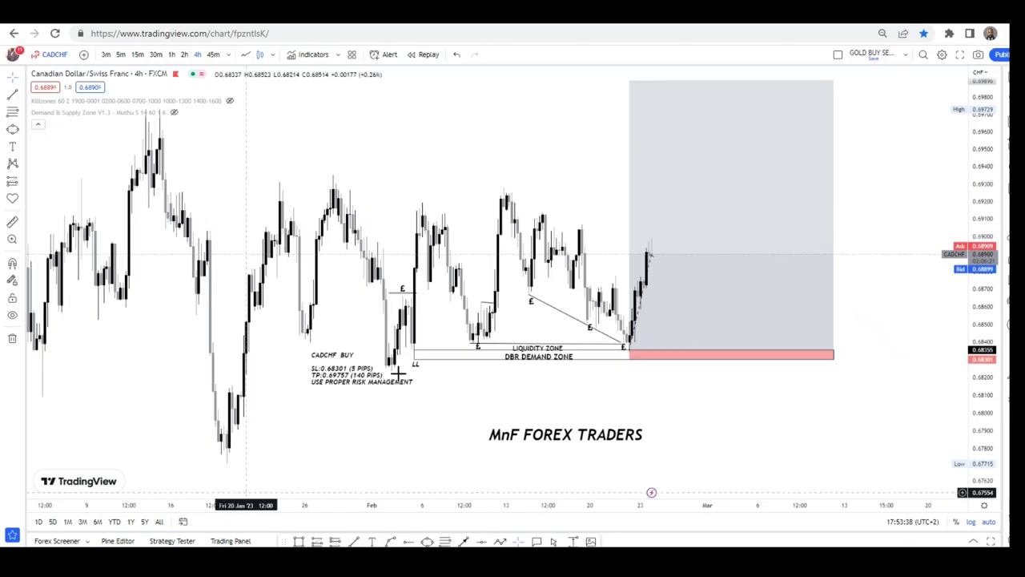
# Load NZDCHF from the watchlist on 30-minute candles and reframe its supply zone.
pyautogui.click(1007, 77)
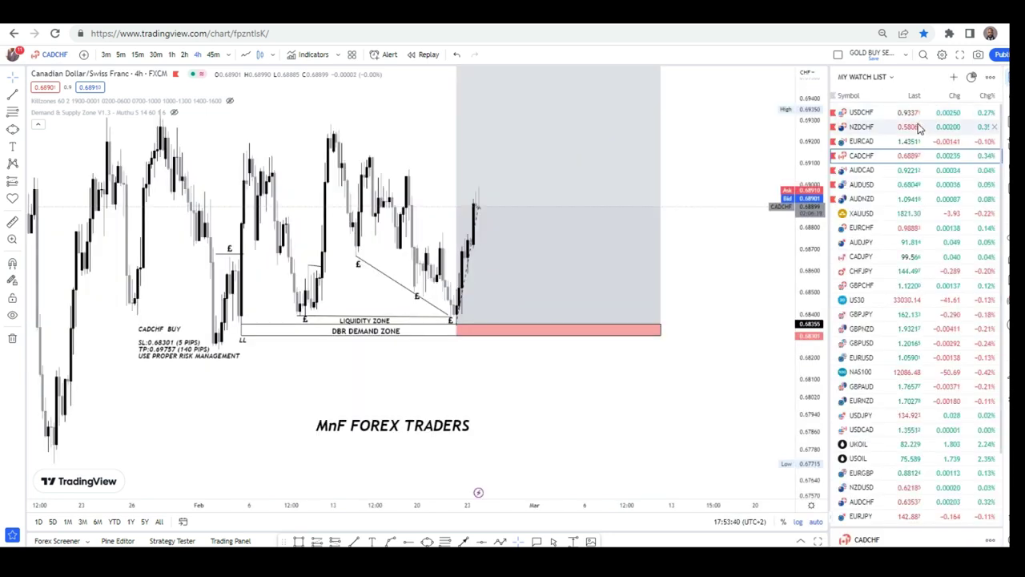
pyautogui.click(919, 128)
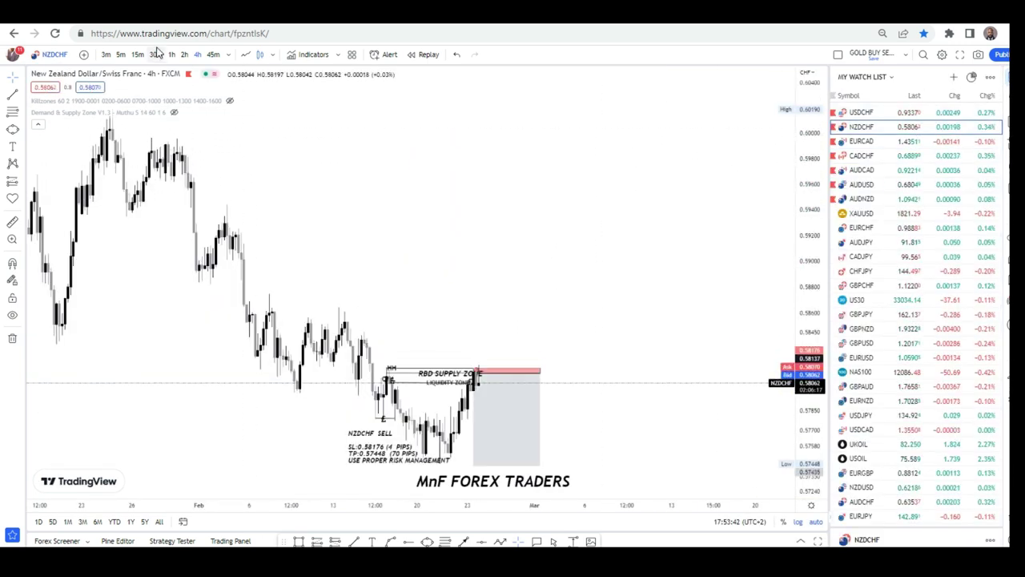
pyautogui.click(156, 54)
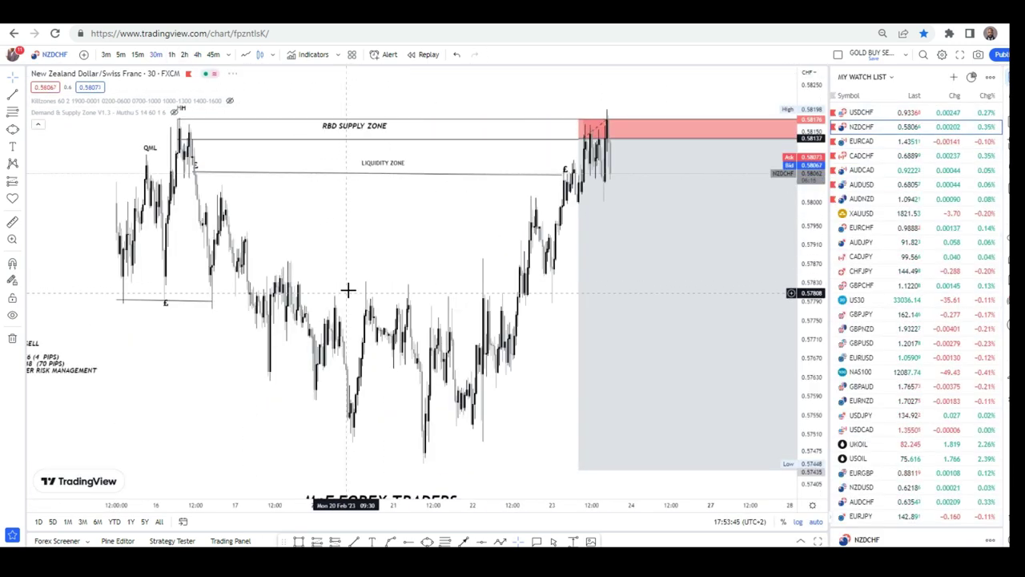
pyautogui.scroll(-3, 348, 290)
pyautogui.moveTo(655, 167); pyautogui.dragTo(518, 101)
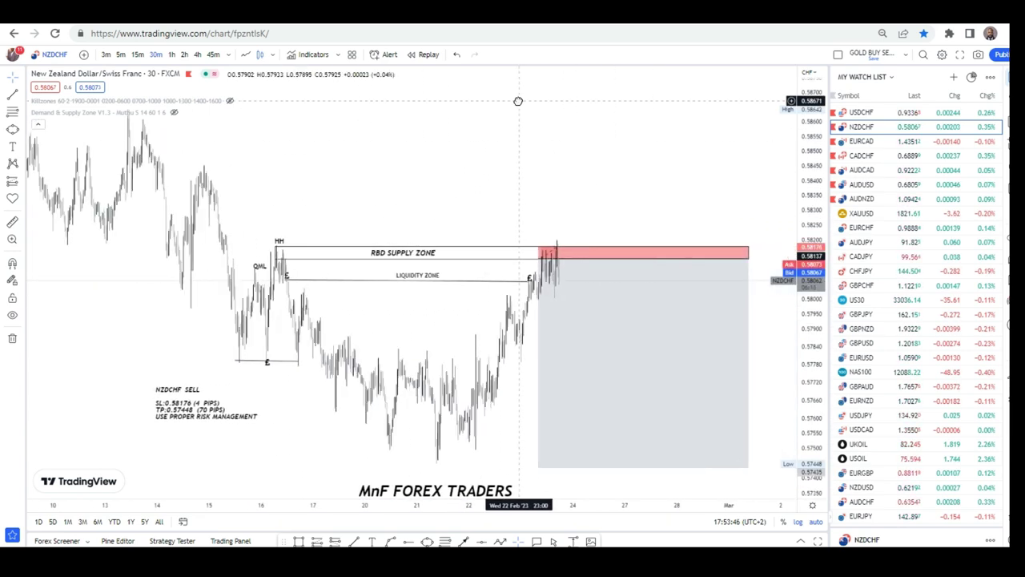
pyautogui.scroll(3, 518, 147)
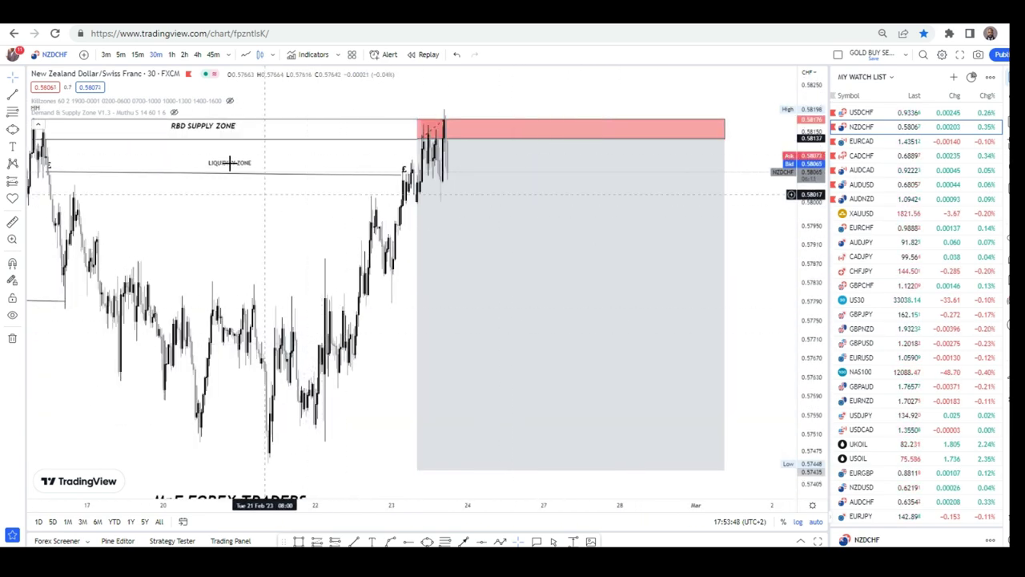
# Review NZDCHF on 1-hour candles, then switch the chart to USDCHF.
pyautogui.click(171, 54)
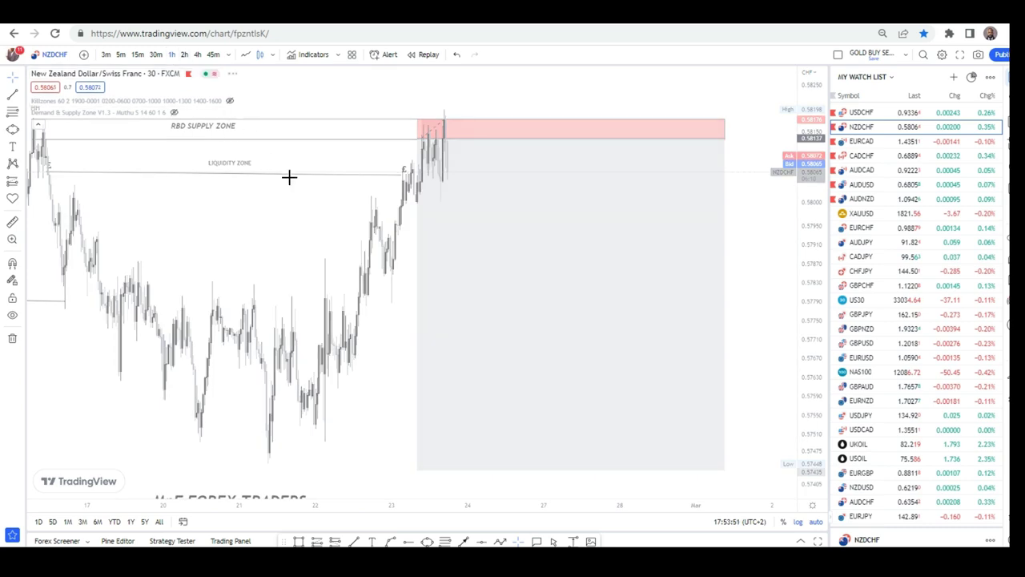
pyautogui.scroll(2, 632, 210)
pyautogui.hscroll(-3, 785, 172)
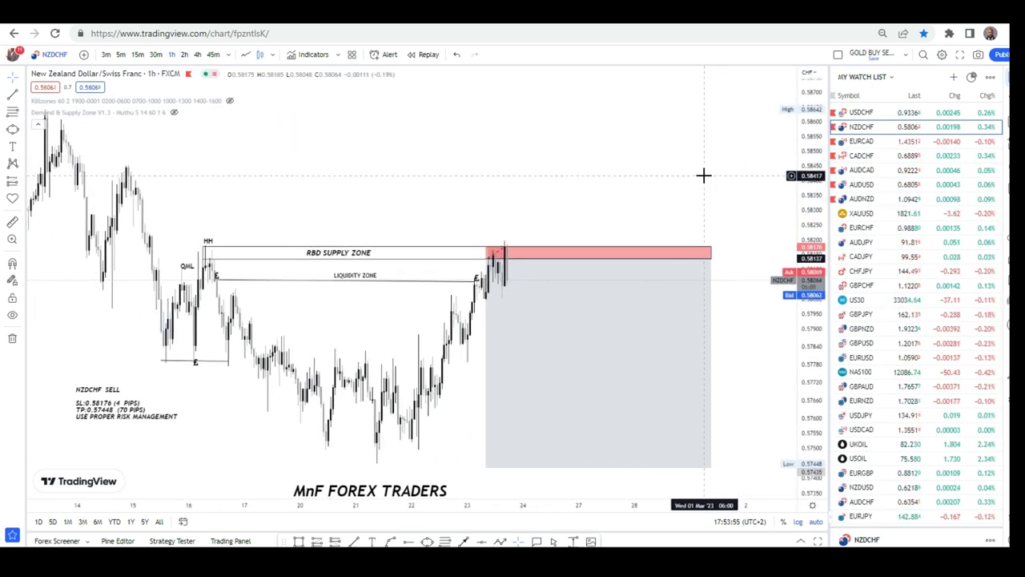
pyautogui.moveTo(647, 177); pyautogui.dragTo(671, 171)
pyautogui.click(898, 112)
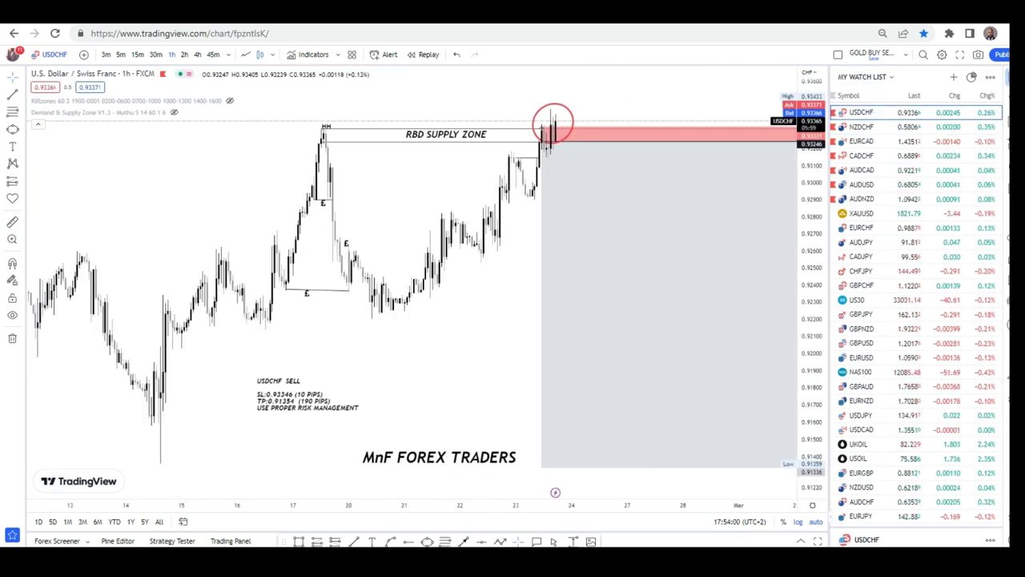
# Close the watchlist panel and zoom out so the USDCHF SELL setup fills the chart.
pyautogui.click(1008, 77)
pyautogui.scroll(-3, 527, 350)
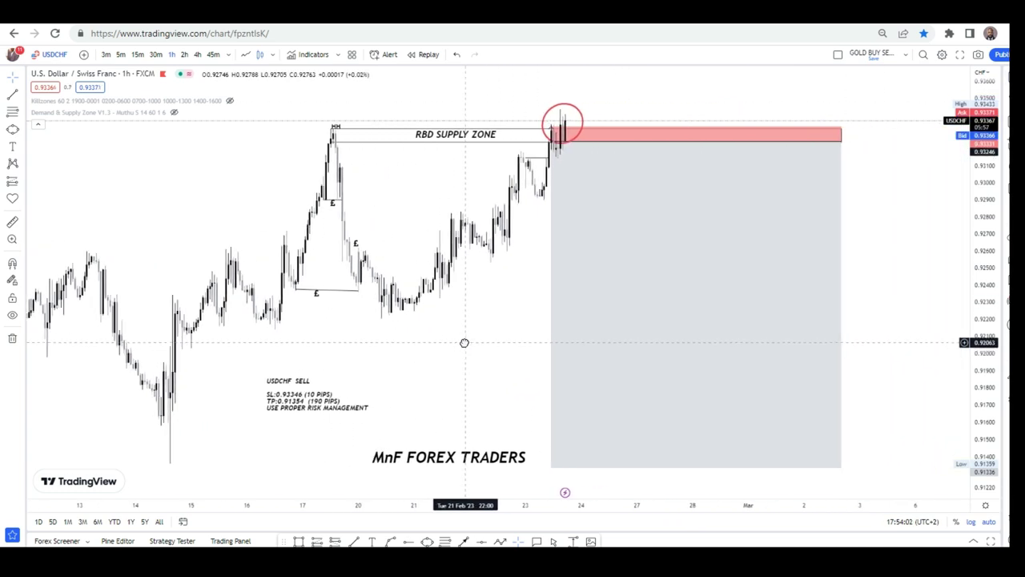
pyautogui.moveTo(464, 343); pyautogui.dragTo(461, 343)
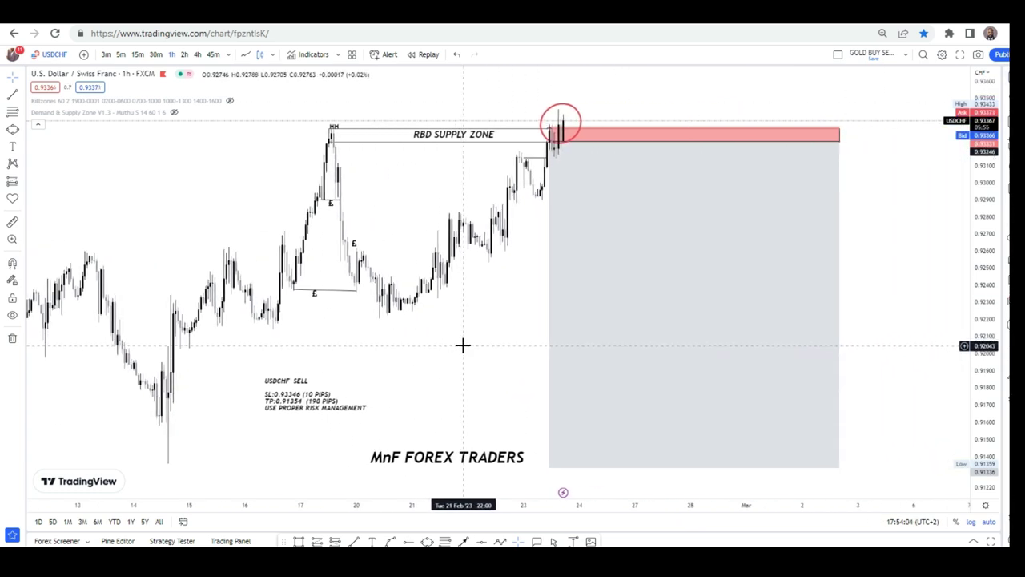